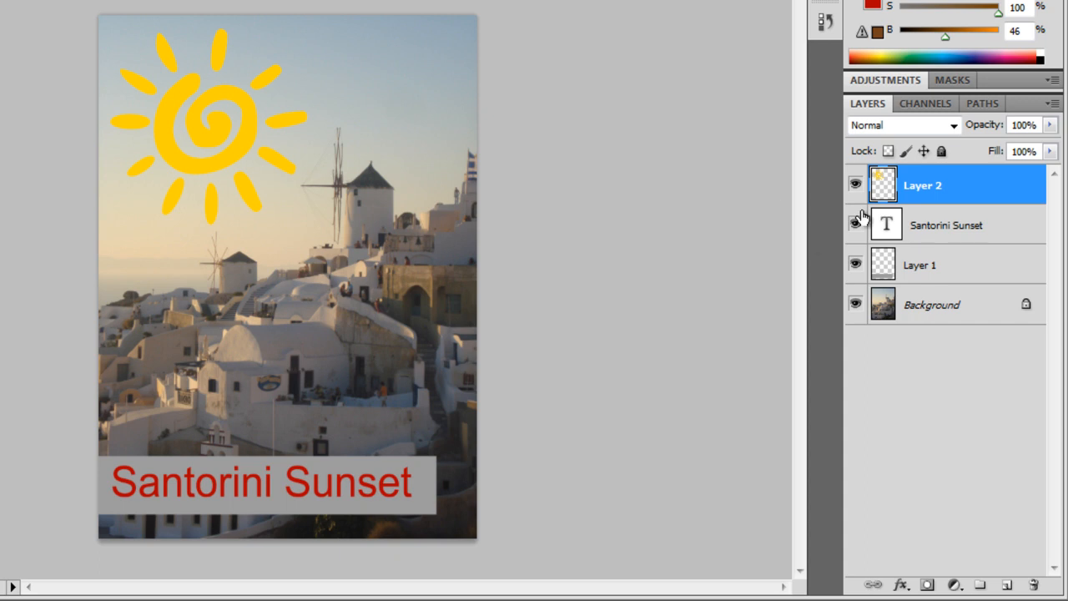
- Select the Santorini Sunset text layer, Layer 1 and Layer 2 in turn
left_click(896, 233)
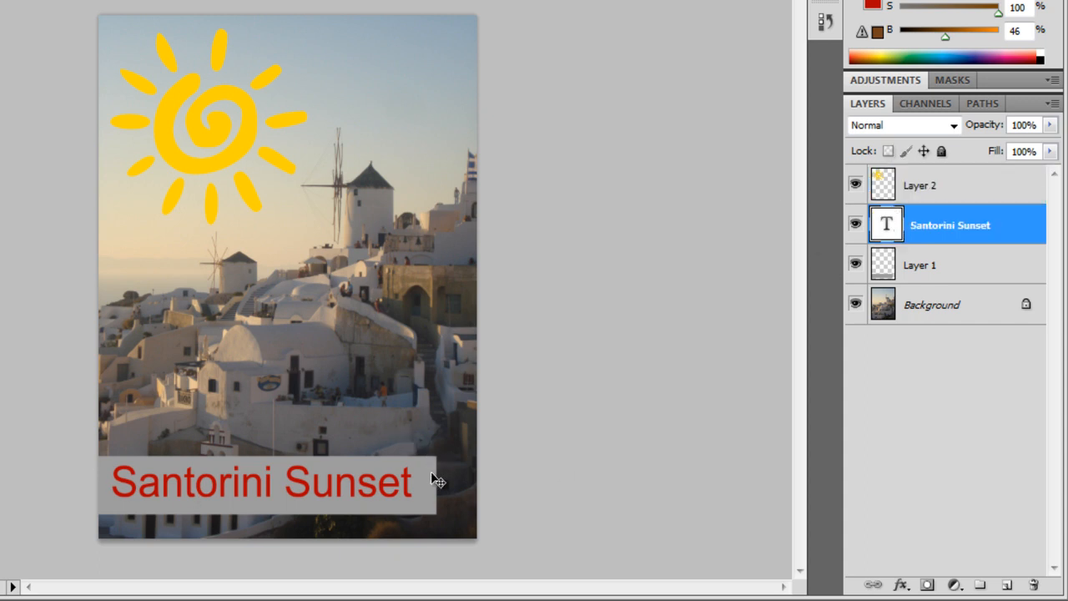
left_click(917, 277)
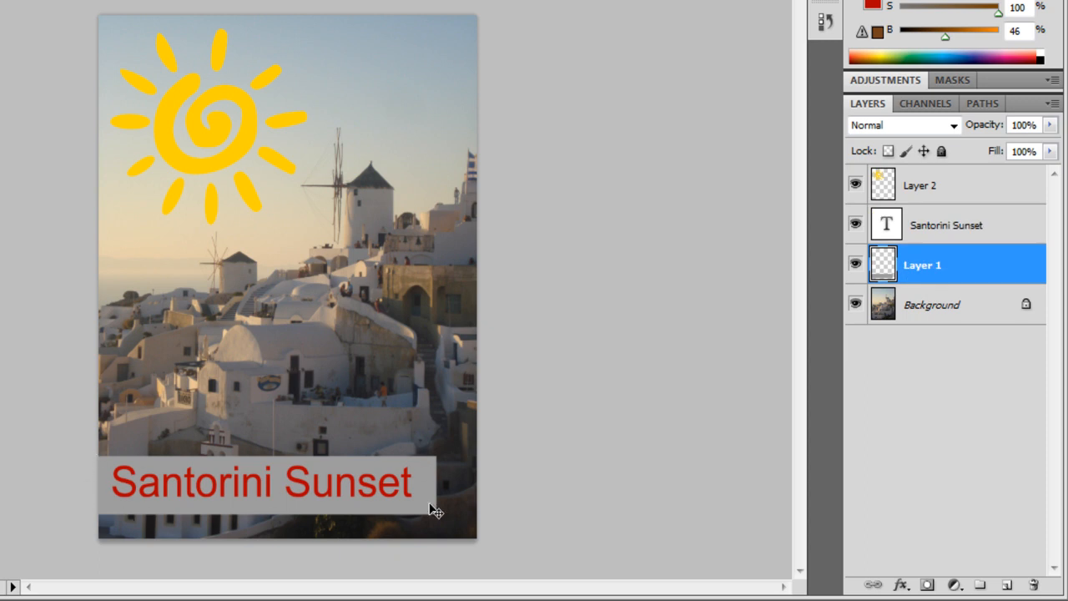
left_click(901, 188)
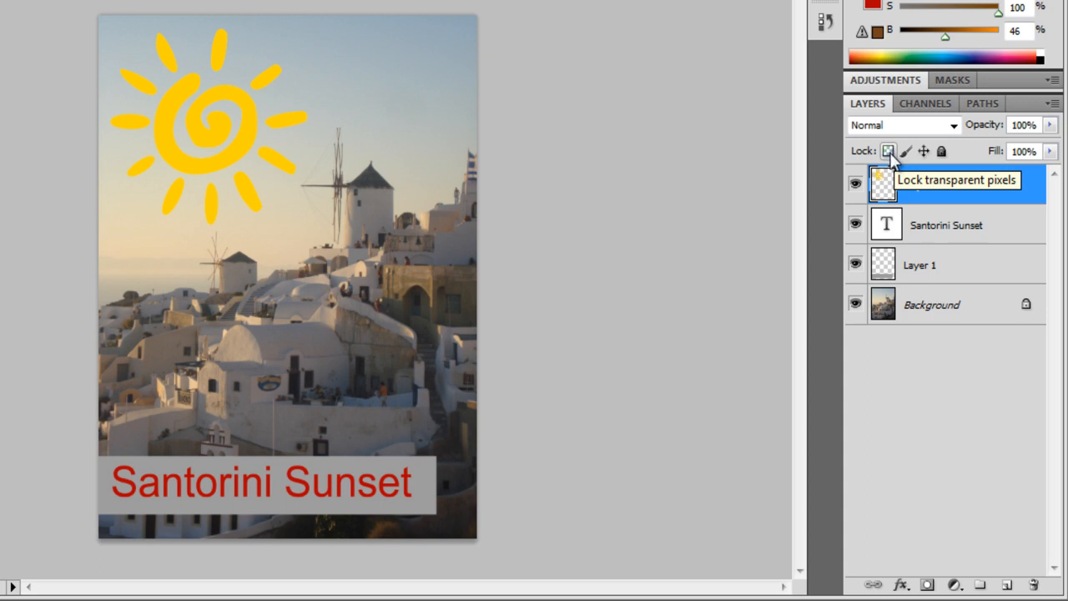
- Lock the transparent pixels of Layer 2 and paint brown brush strokes across the sun
left_click(889, 154)
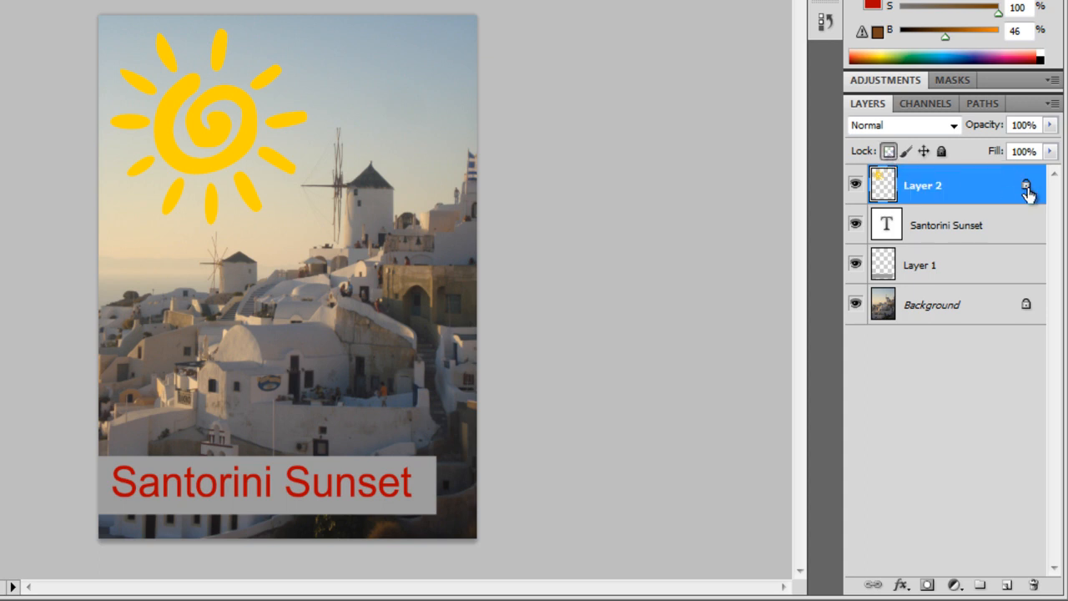
left_click(888, 153)
left_click(889, 151)
mouse_move(313, 107)
left_mouse_down()
mouse_move(242, 64)
mouse_move(226, 189)
mouse_move(272, 59)
mouse_move(173, 195)
mouse_move(296, 122)
mouse_move(126, 195)
mouse_move(258, 134)
mouse_move(209, 71)
mouse_move(181, 166)
mouse_move(234, 123)
mouse_move(240, 176)
mouse_move(149, 84)
mouse_move(239, 177)
mouse_move(124, 109)
mouse_move(239, 141)
mouse_move(177, 77)
mouse_move(124, 158)
mouse_move(273, 171)
mouse_move(166, 141)
mouse_move(187, 194)
mouse_move(305, 164)
left_mouse_up()
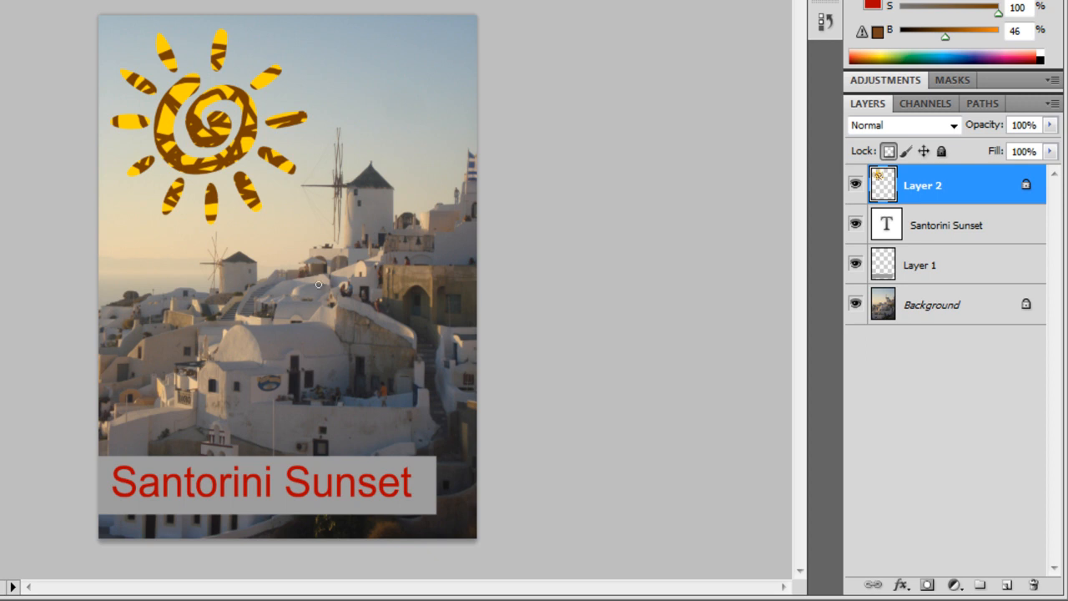
- Revert the image to the Layer Properties history state from before the brush strokes on the sun
left_click(824, 22)
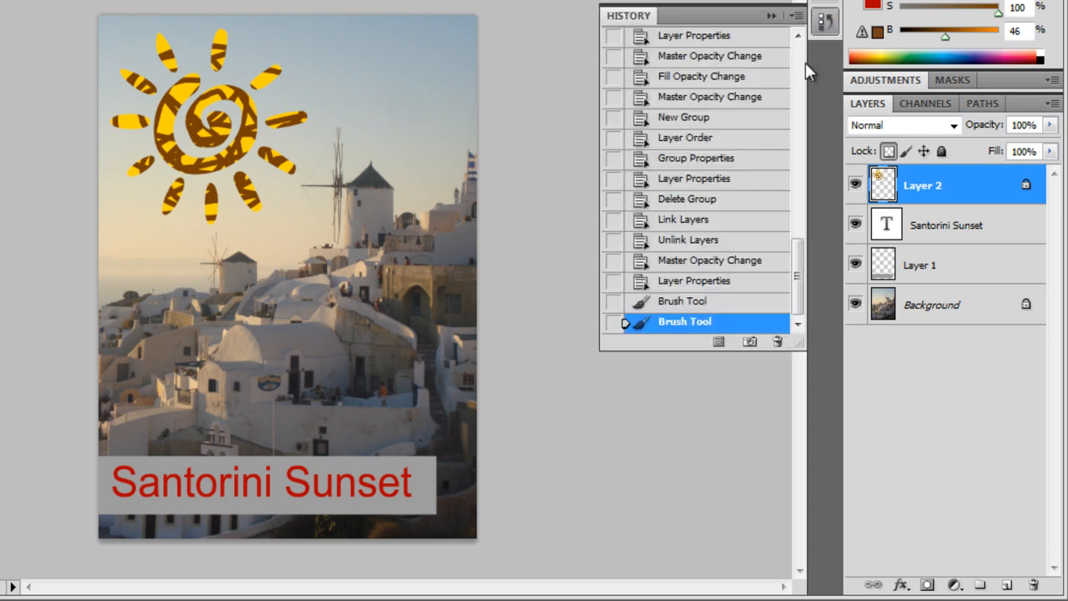
left_click(699, 282)
left_click(922, 185)
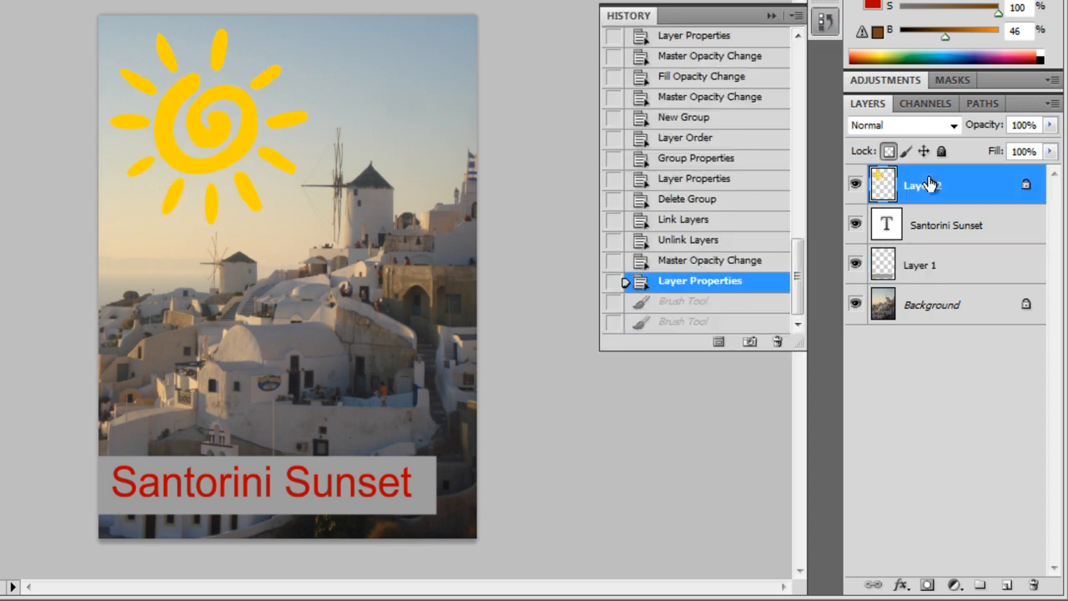
left_click(825, 22)
- Replace Layer 2's transparency lock with the image pixels lock and try to paint on the layer with the brush
left_click(888, 151)
left_click(906, 151)
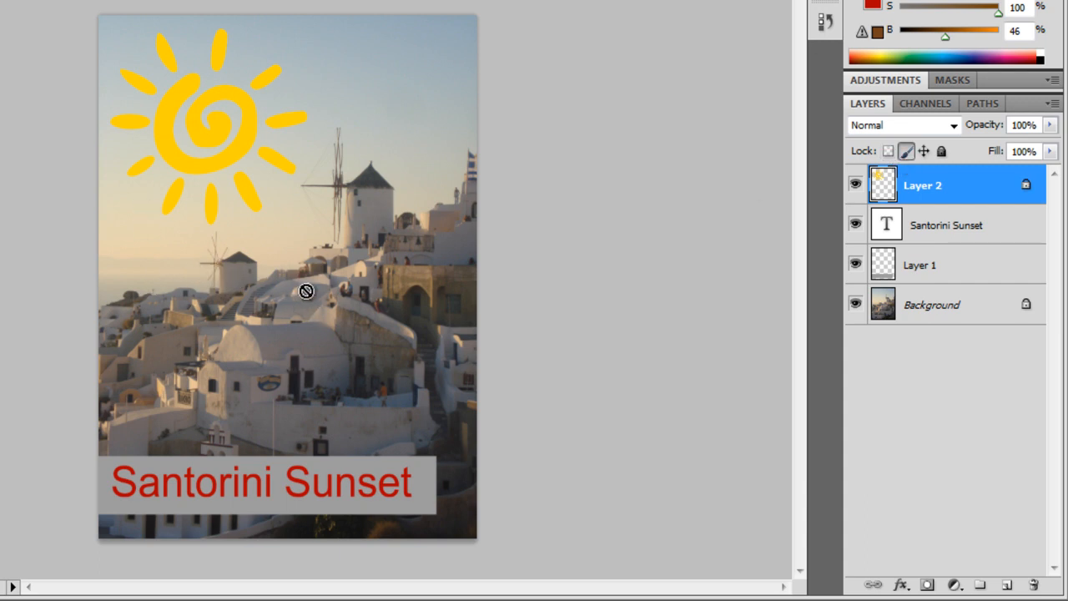
left_click(252, 409)
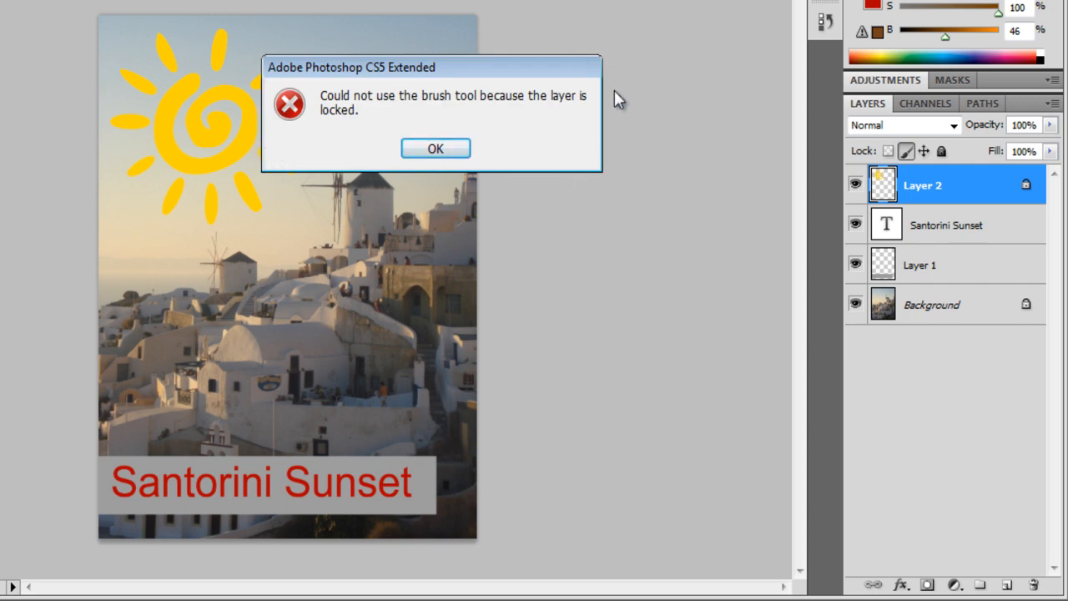
left_click(436, 149)
- Switch Layer 2's lock from image pixels to position and try to move the sun
left_click(906, 151)
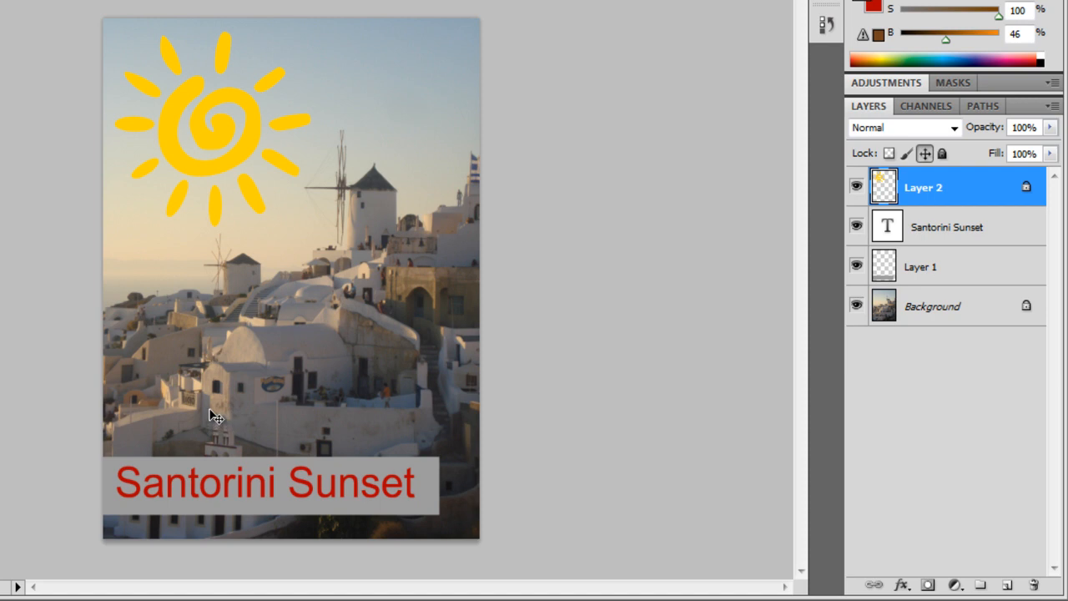
left_click(302, 207)
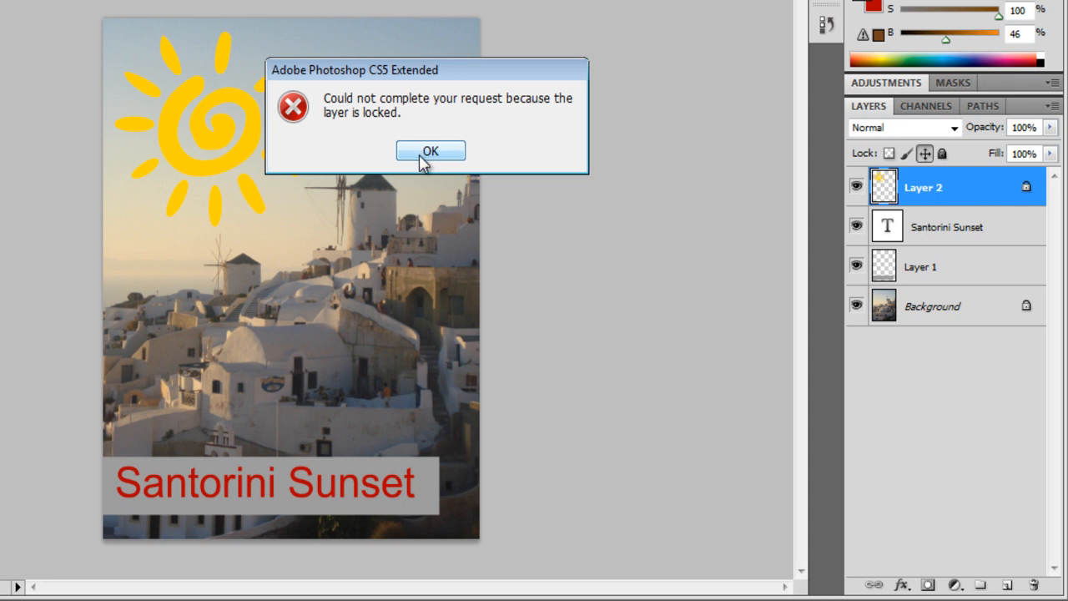
left_click(428, 154)
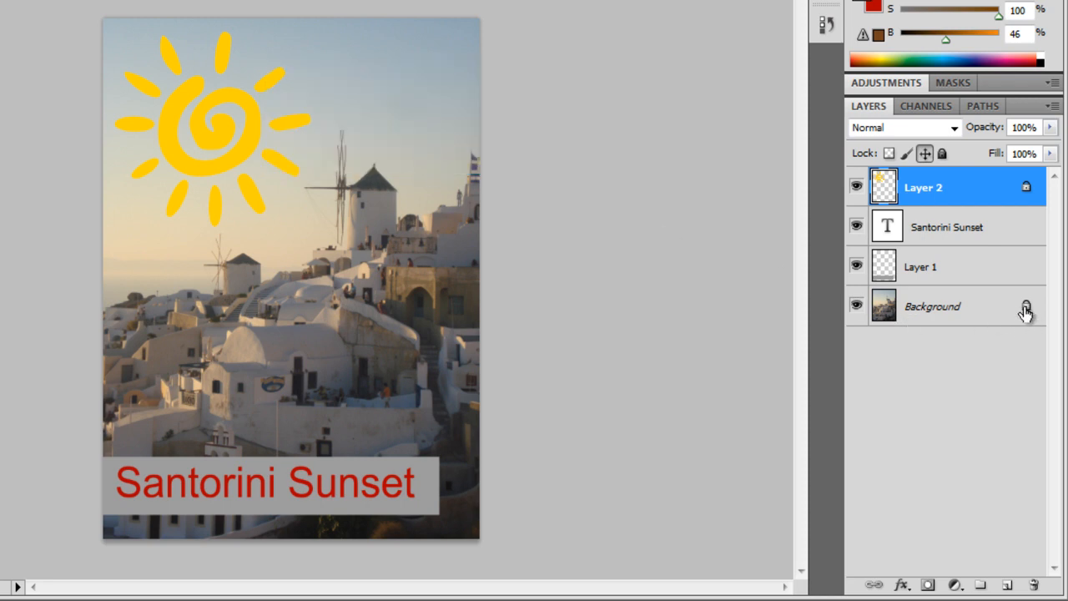
- Try to move the locked Background layer
left_click(982, 321)
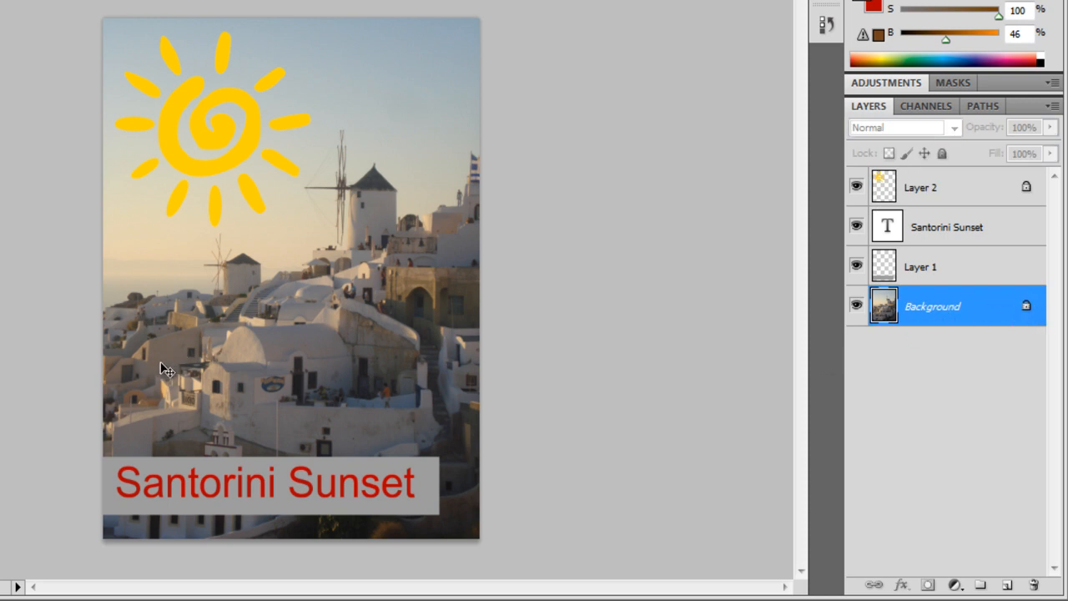
left_click(527, 245)
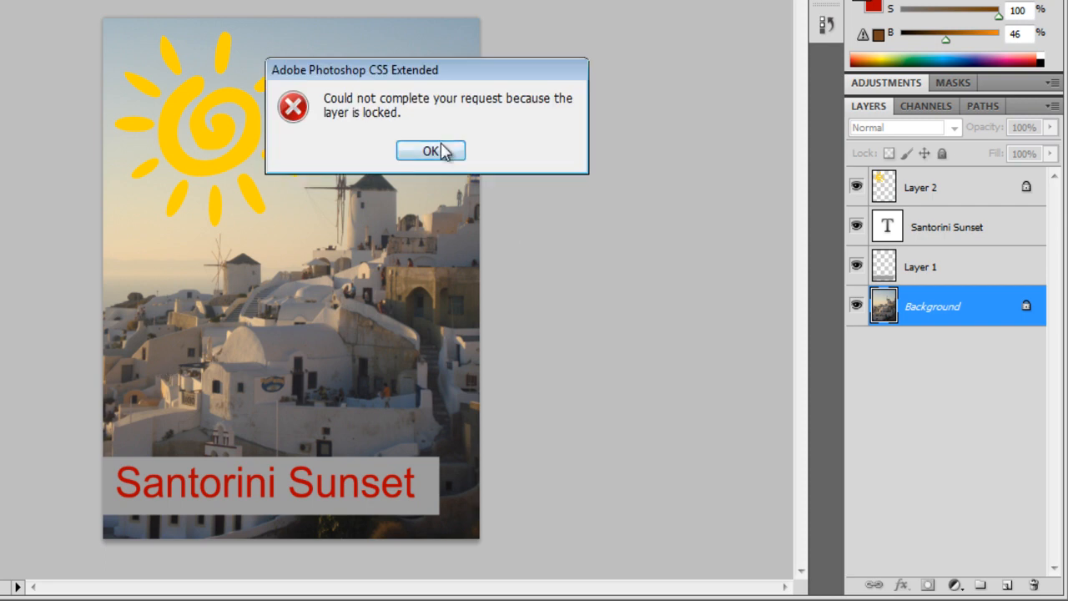
left_click(431, 152)
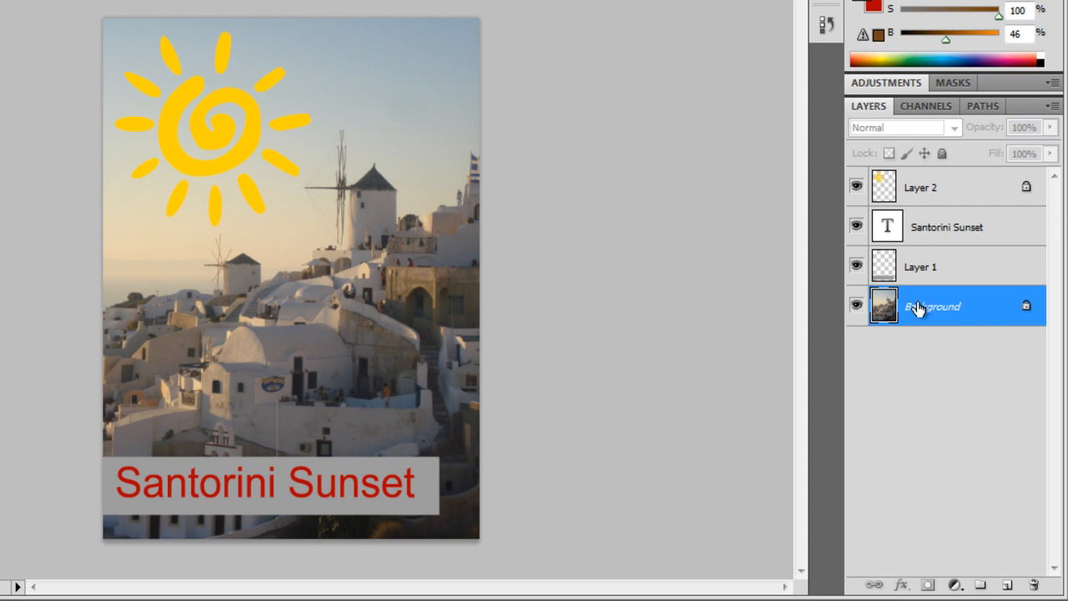
- Replace Layer 2's position lock with the lock for everything, and remove that lock again
left_click(924, 200)
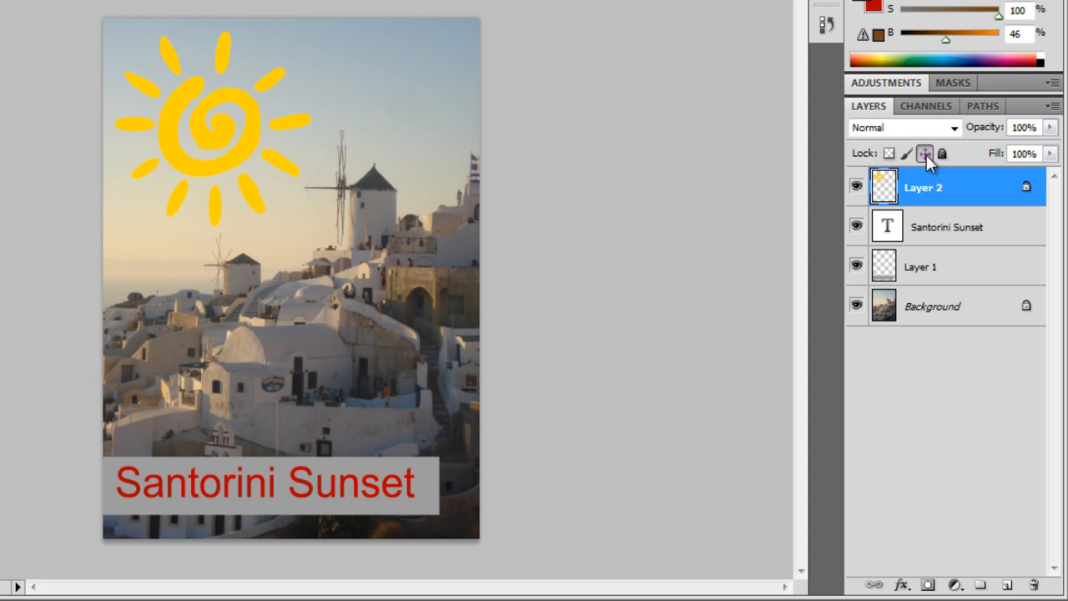
left_click(927, 156)
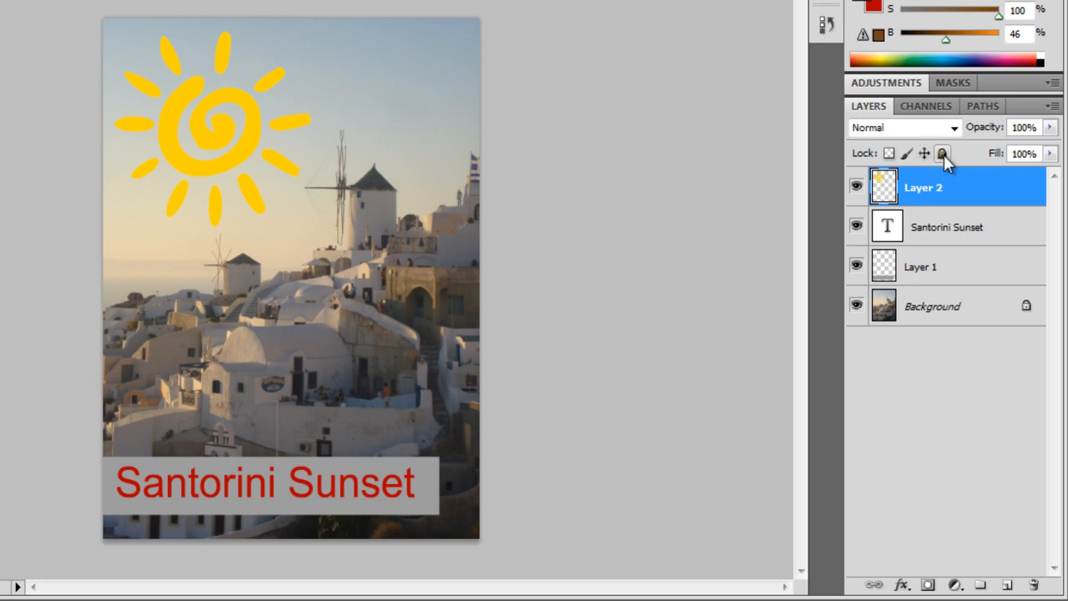
left_click(943, 154)
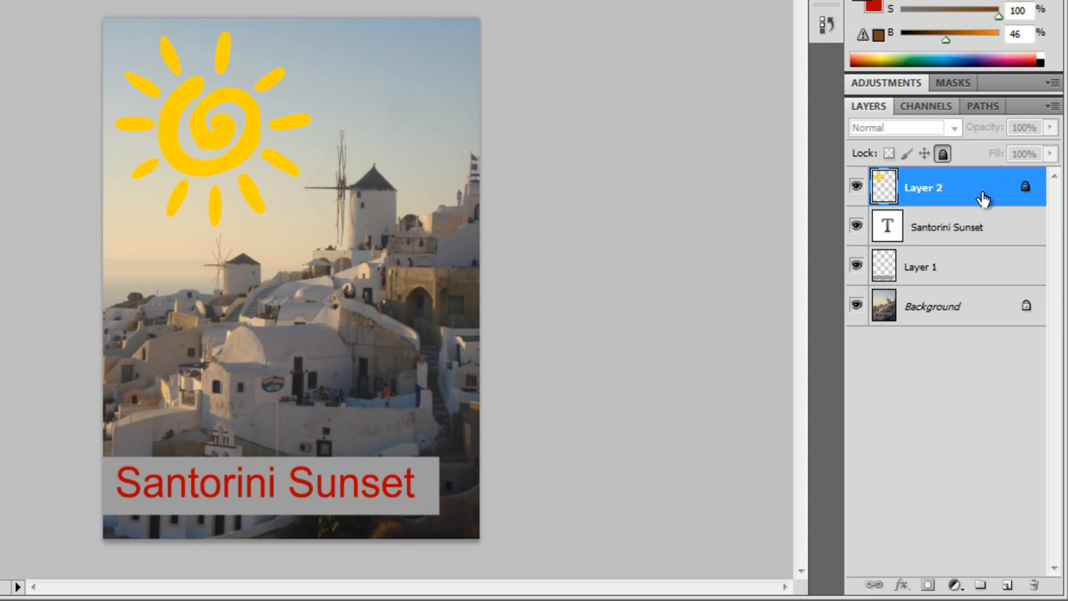
left_click(943, 155)
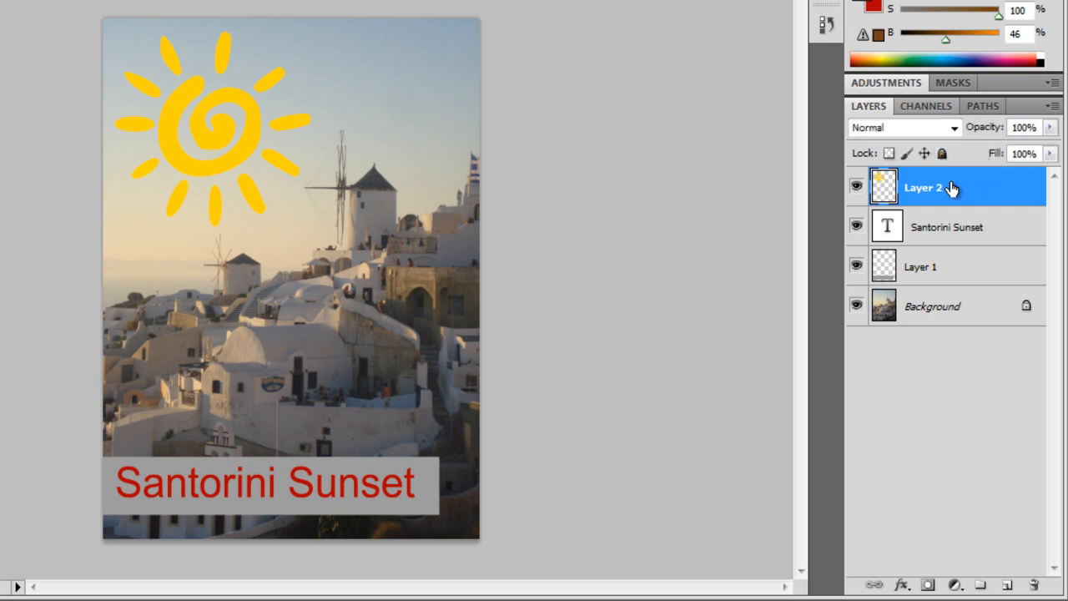
- Set the opacity of Layer 1, the grey box behind the title, to 50%
left_click(945, 267)
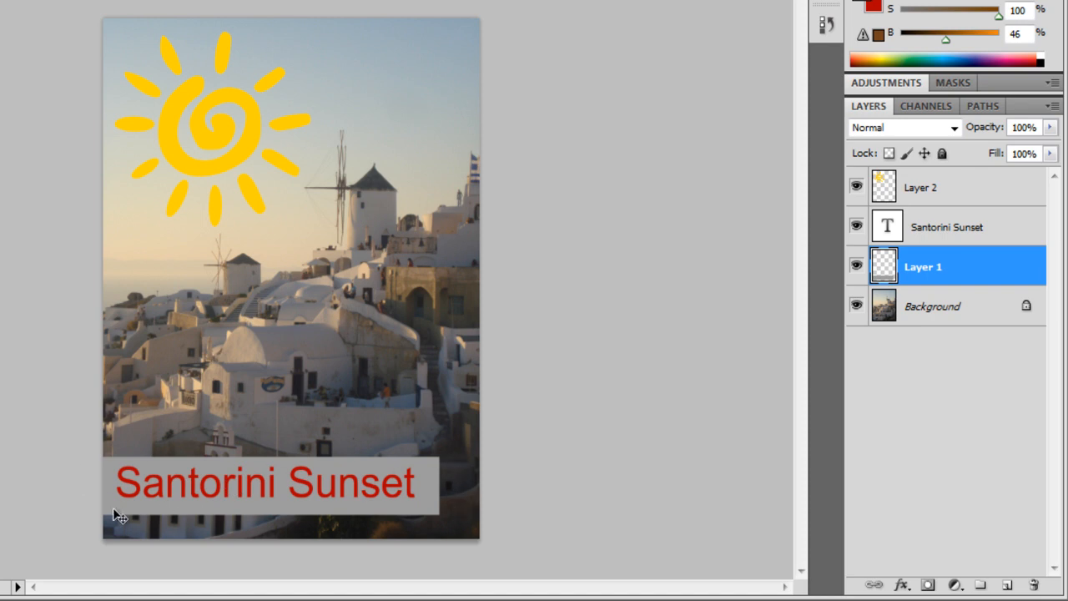
left_click(1049, 129)
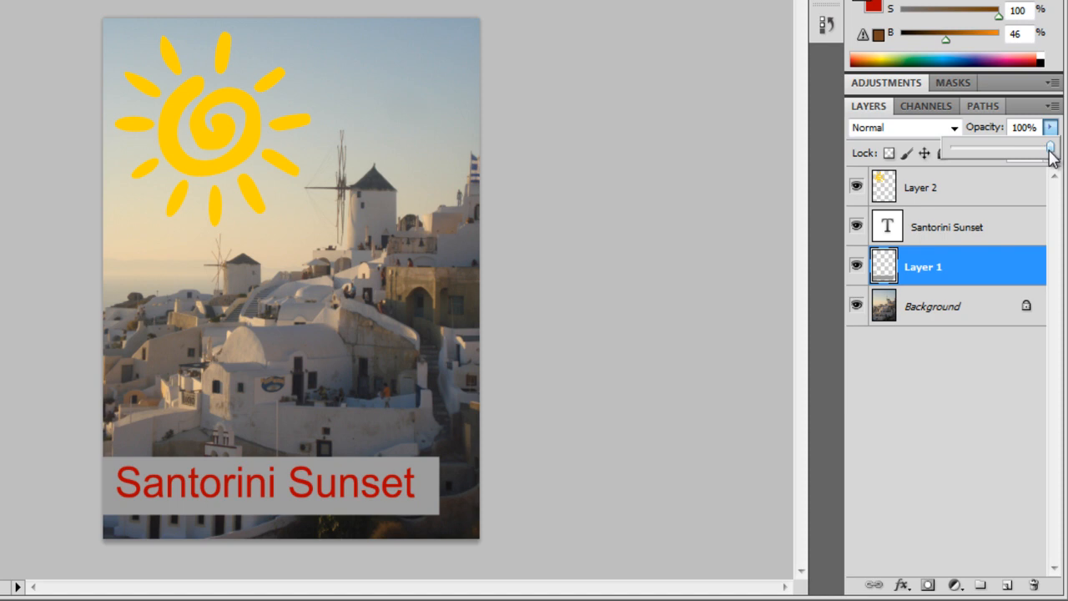
left_click_drag(1051, 156, 1005, 151)
left_click(1022, 126)
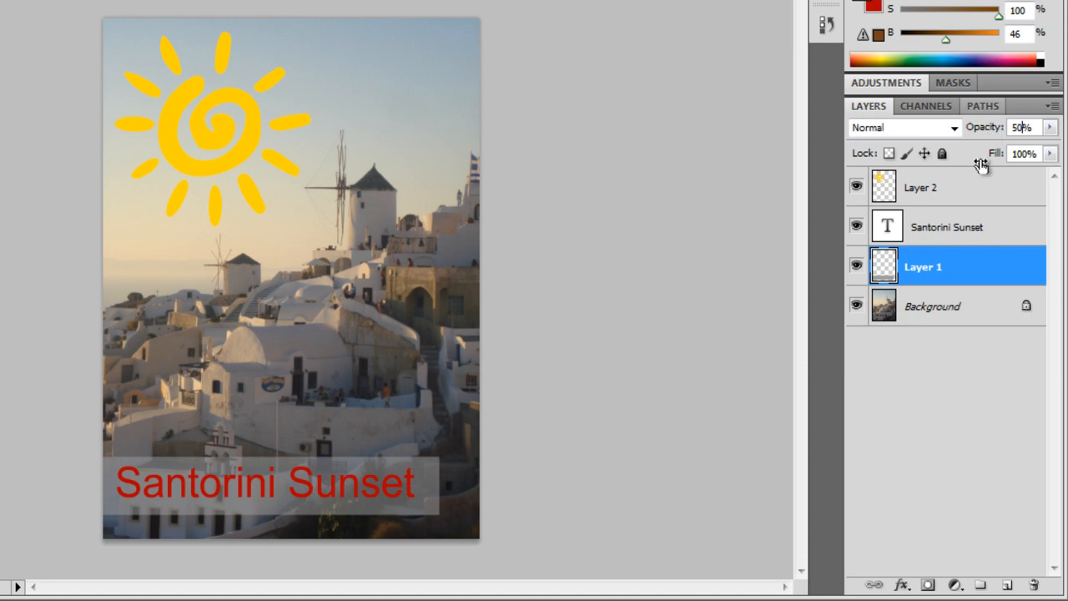
left_click(982, 332)
left_click(955, 268)
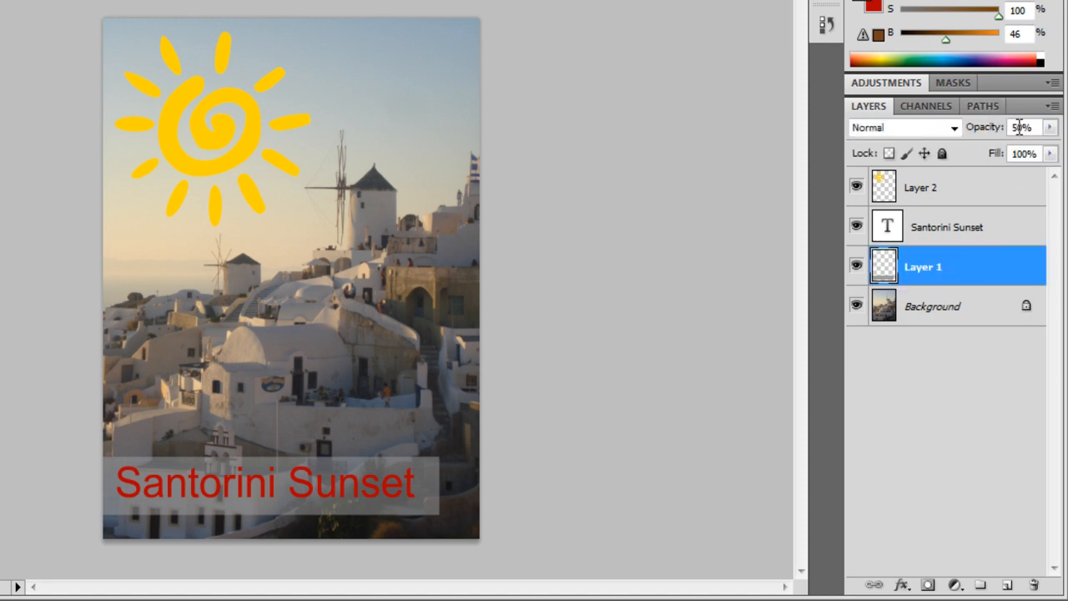
- Restore Layer 1's opacity to 100% and deselect the layer
left_click(1050, 128)
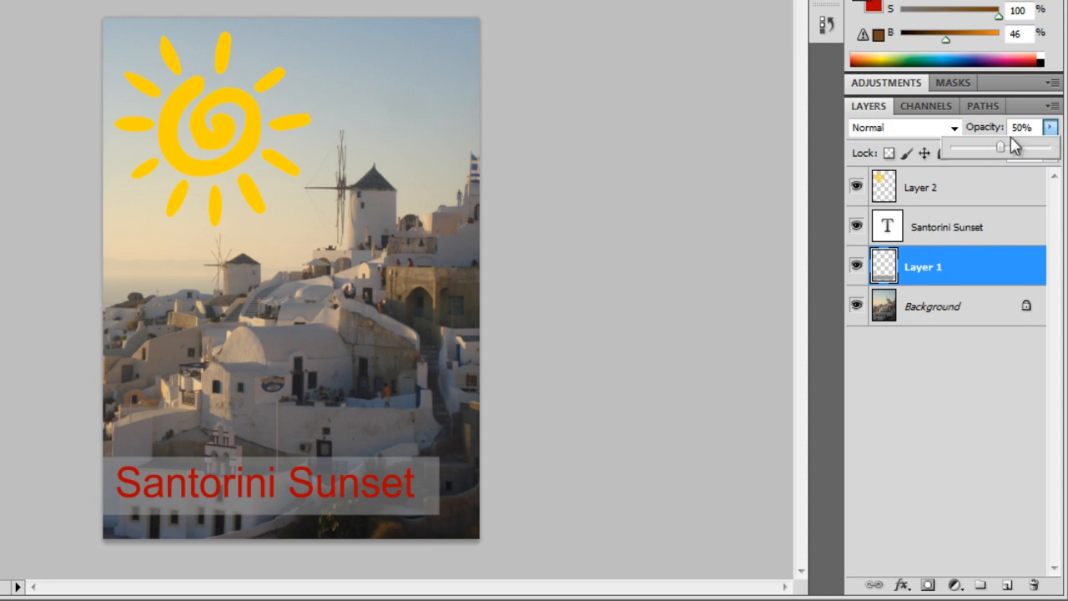
left_click(1054, 130)
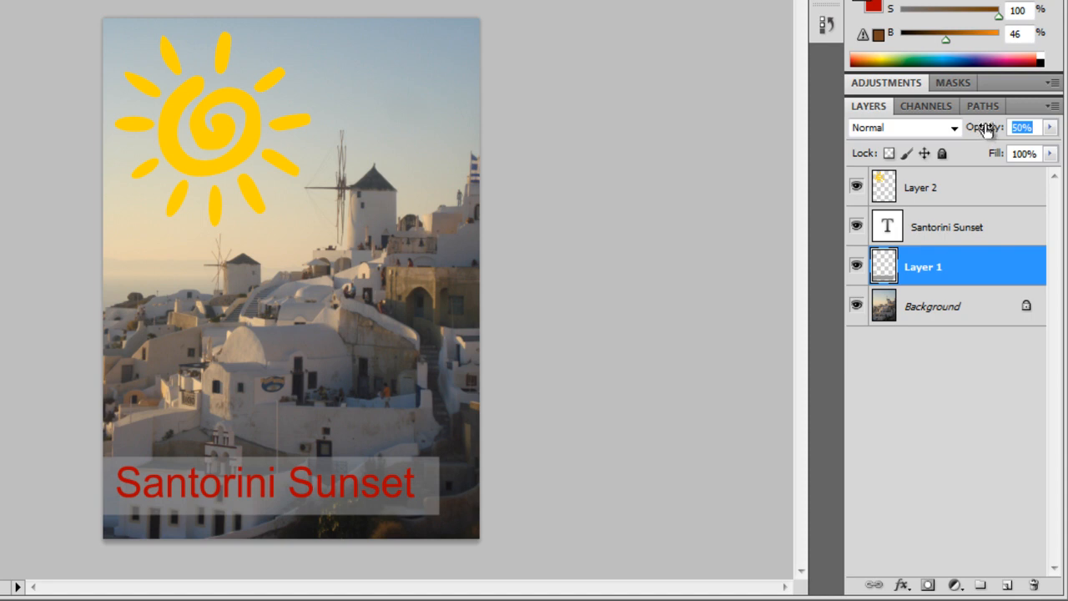
left_click_drag(987, 131, 1065, 131)
left_click(995, 359)
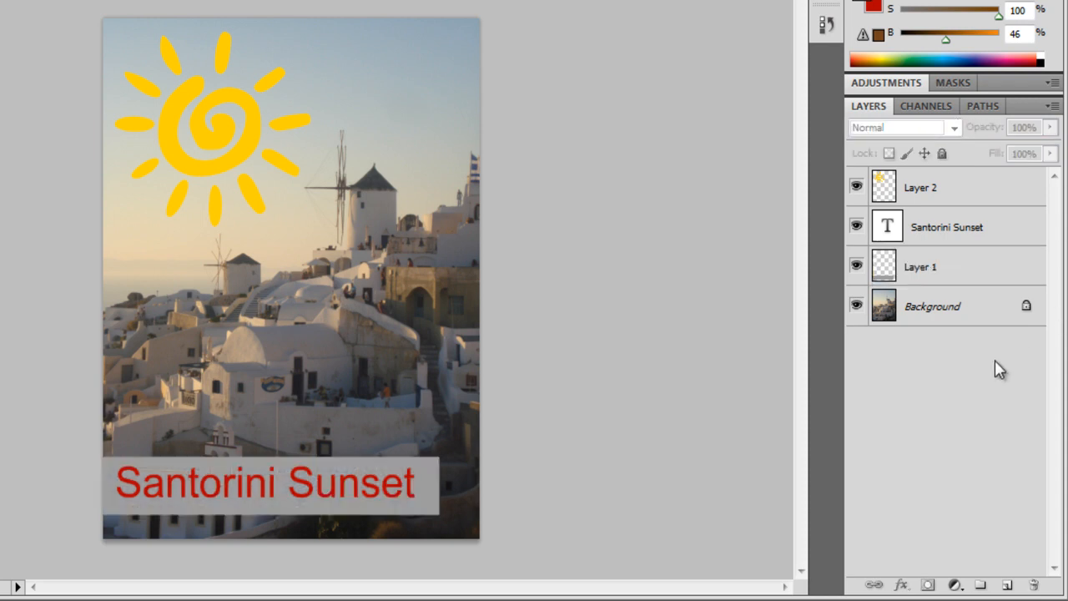
- Try the Fill setting on Layer 1, leave it at 100% and deselect the layer
left_click(937, 277)
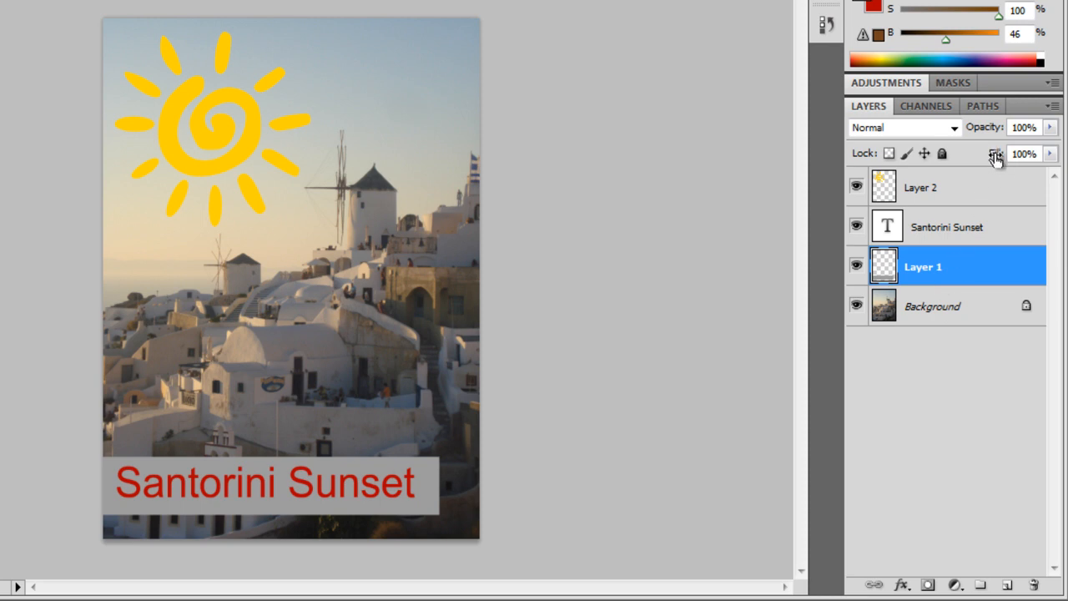
left_click(1049, 154)
mouse_move(1051, 173)
left_mouse_down()
mouse_move(988, 174)
mouse_move(1052, 163)
left_mouse_up()
left_click(956, 382)
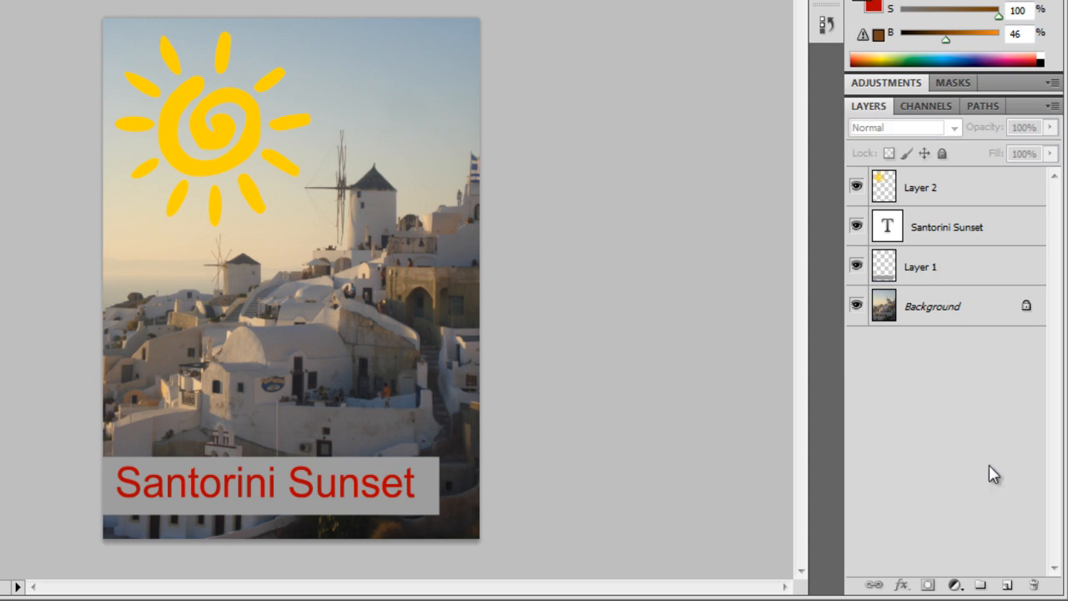
- Place the Santorini Sunset text layer and Layer 1 in a new layer group, and collapse and re-expand the group
left_click(951, 242)
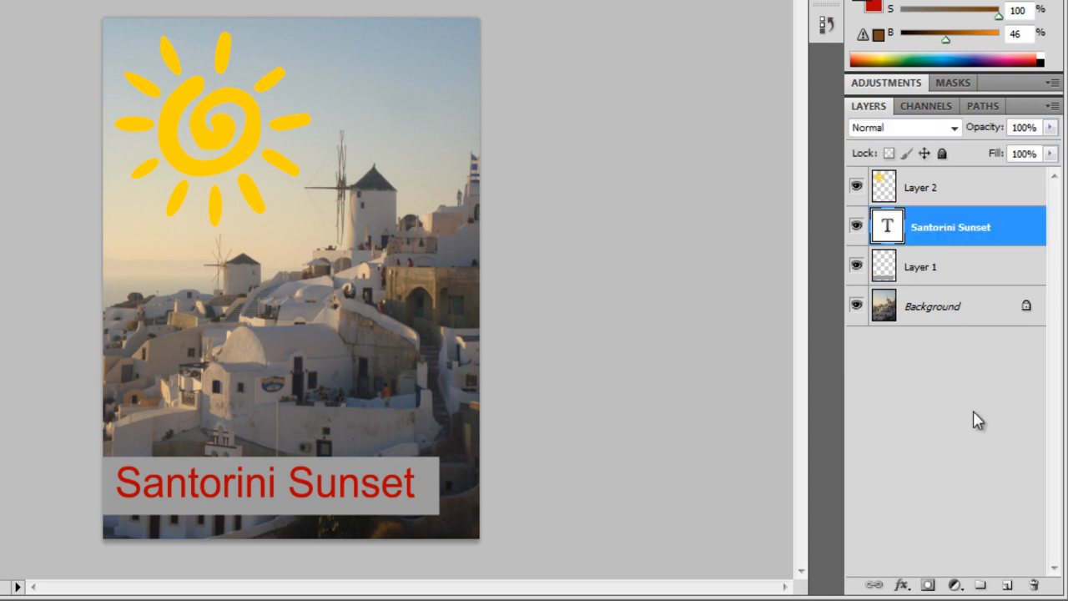
left_click(981, 586)
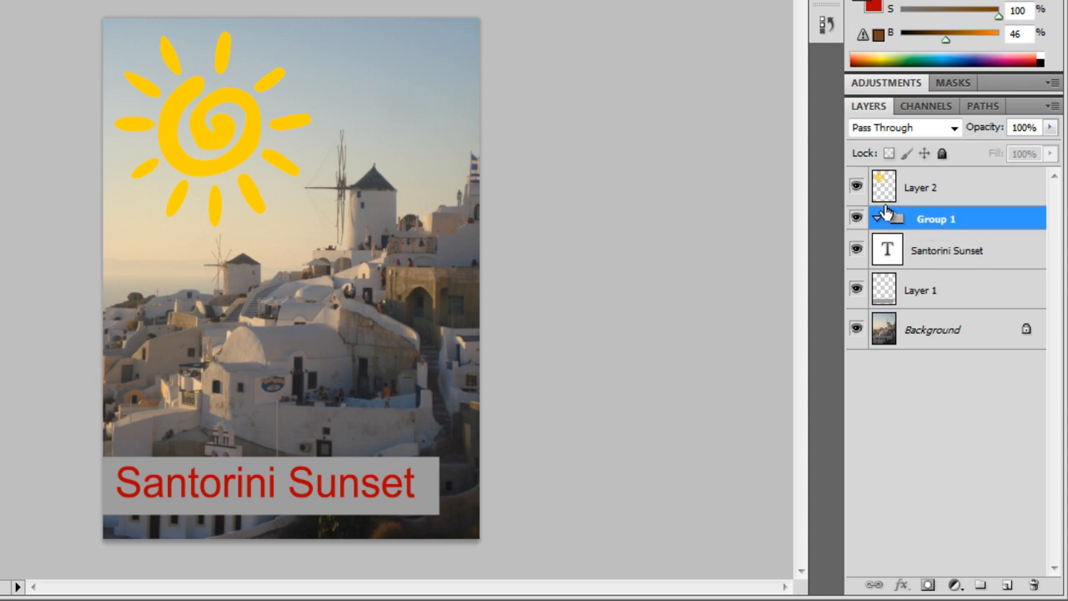
left_click(921, 259)
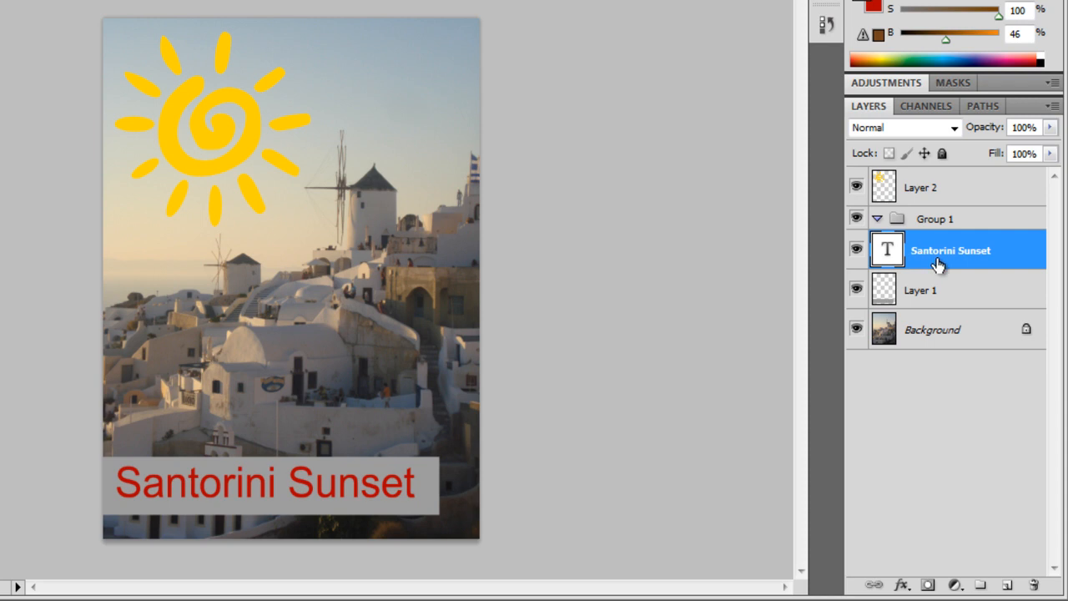
left_click(930, 292, "shift")
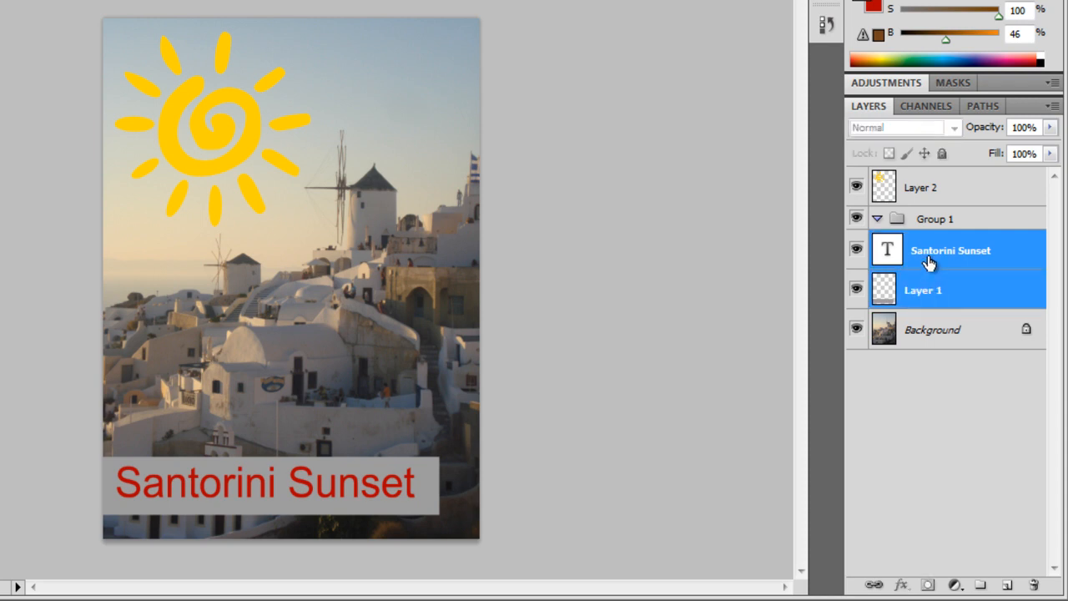
left_click_drag(930, 261, 936, 222)
left_click(906, 430)
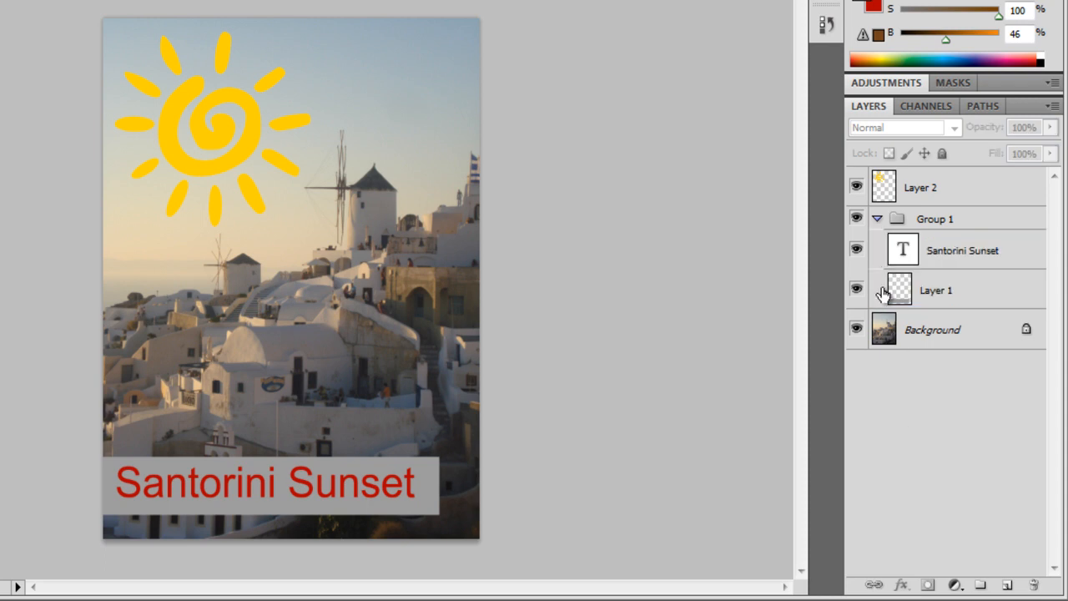
left_click(877, 220)
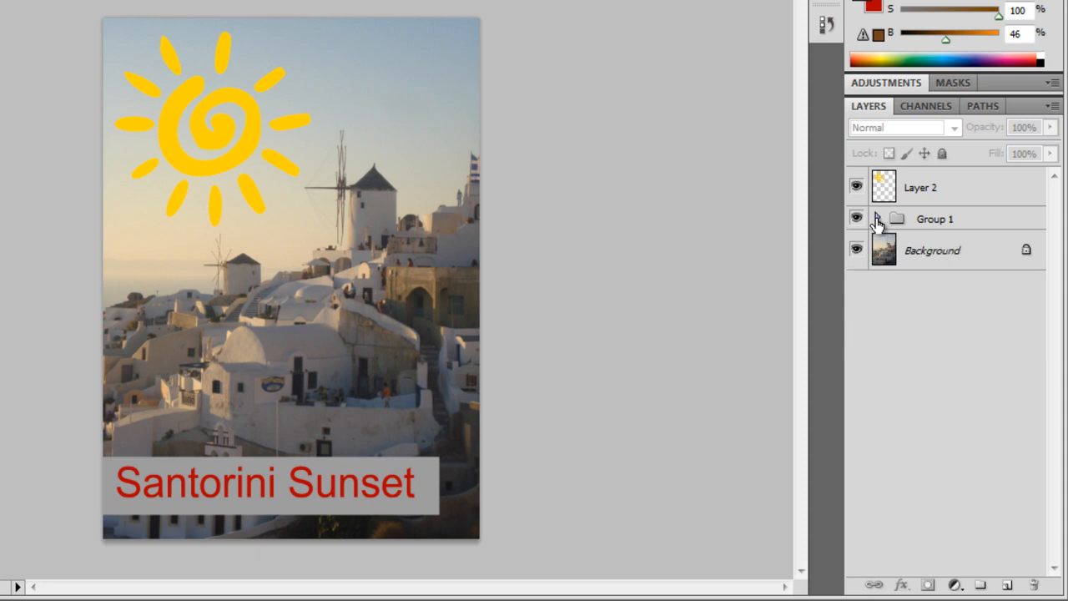
left_click(877, 219)
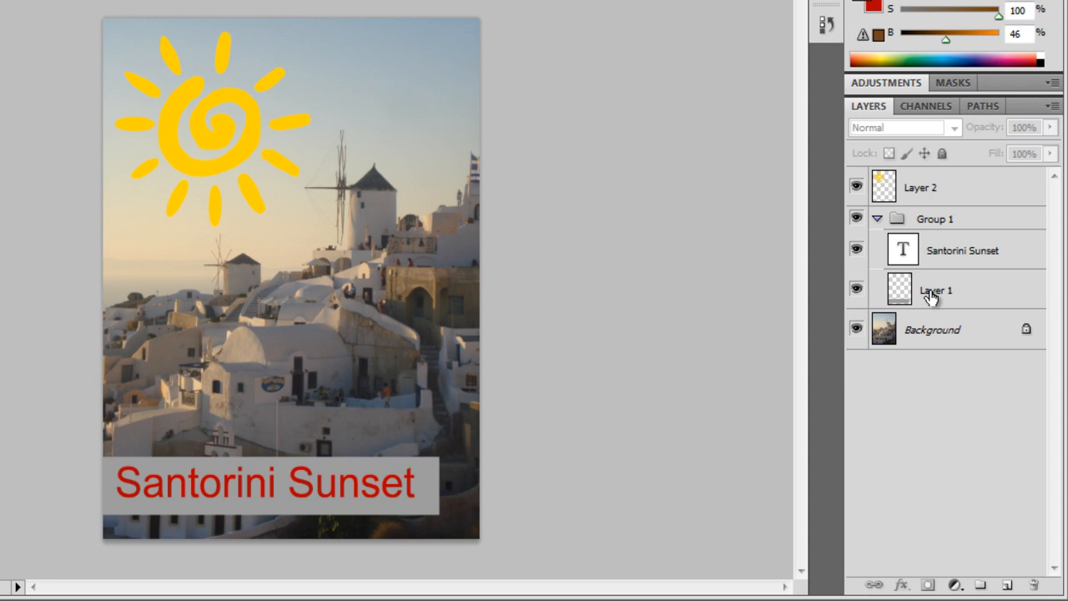
- Rename the layer group as Sign and Layer 1 inside it as Box
double_click(926, 221)
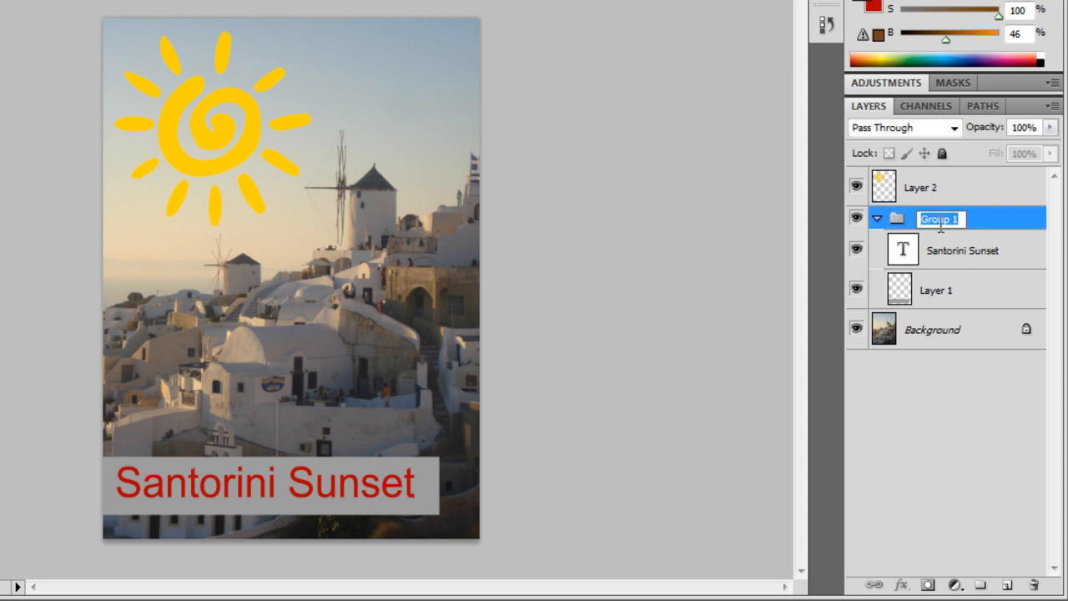
type("Sign")
left_click(925, 405)
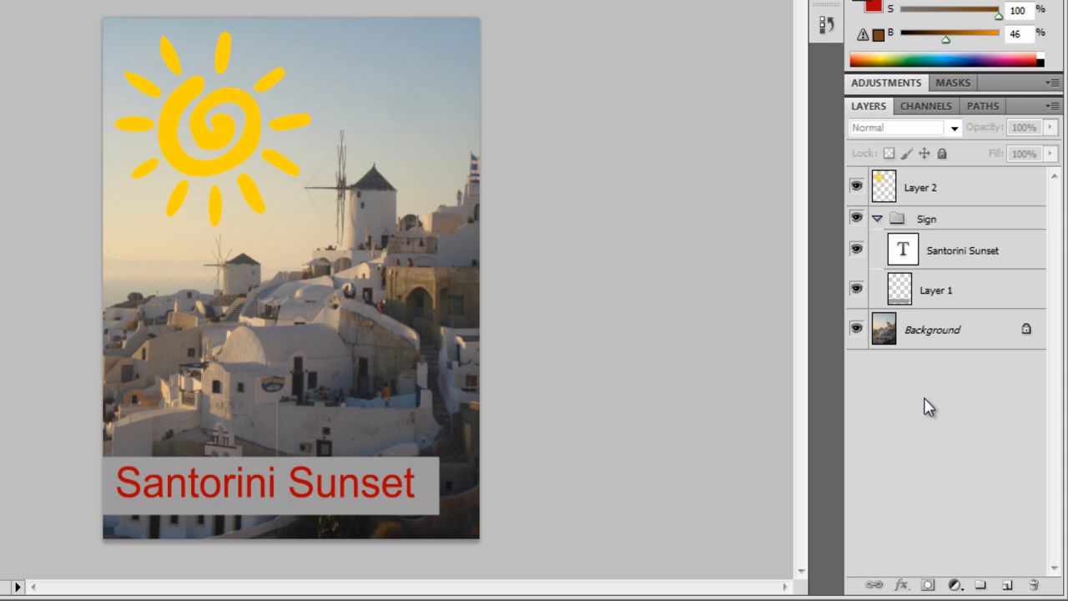
double_click(926, 292)
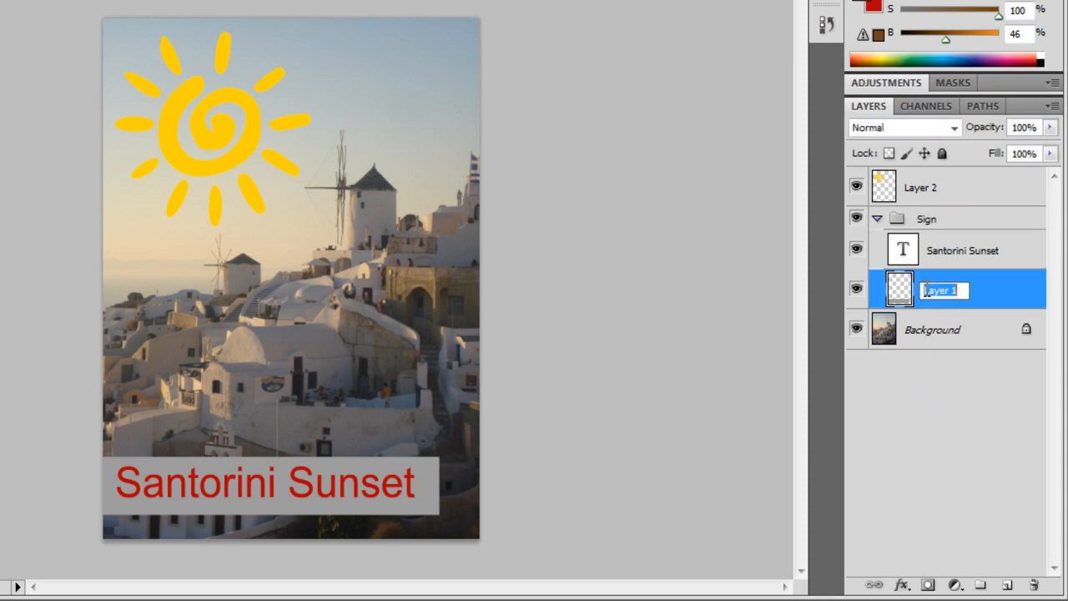
type("Box")
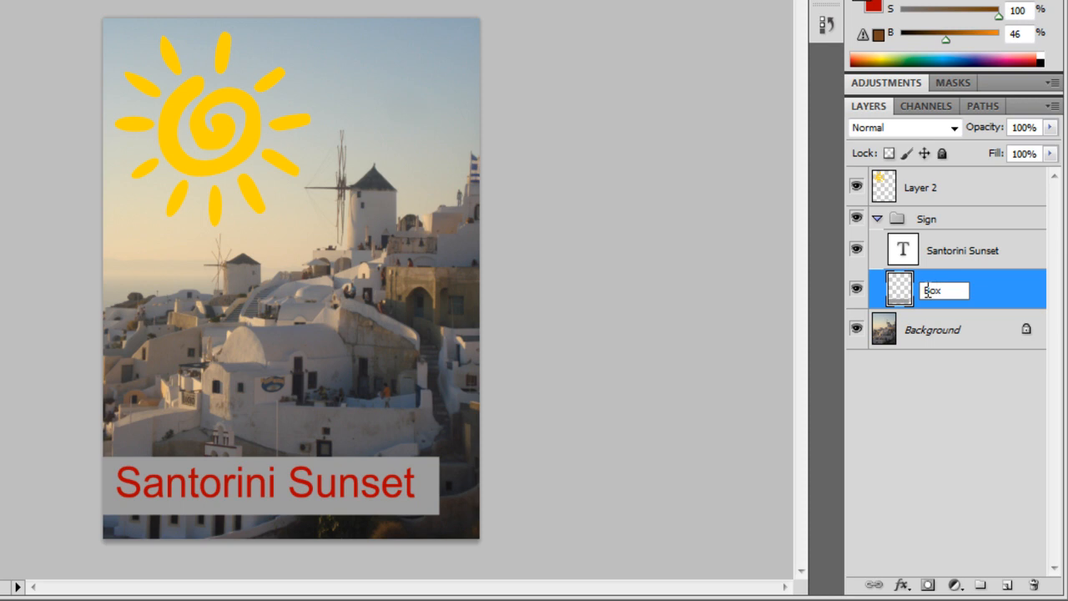
left_click(942, 393)
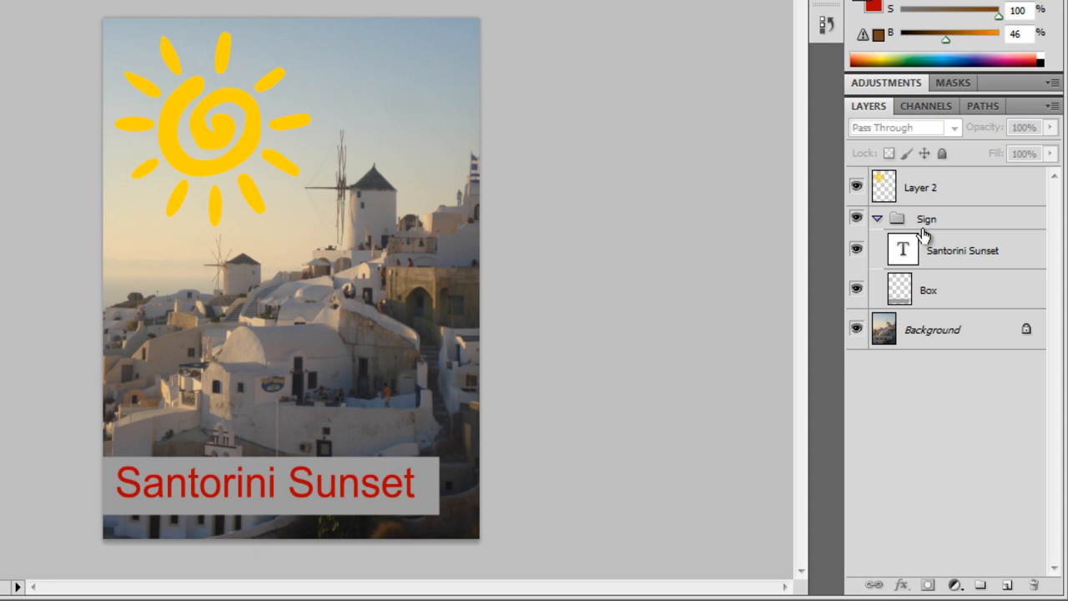
- Delete only the Sign group, keeping its Santorini Sunset and Box layers, and deselect all layers
left_click(921, 226)
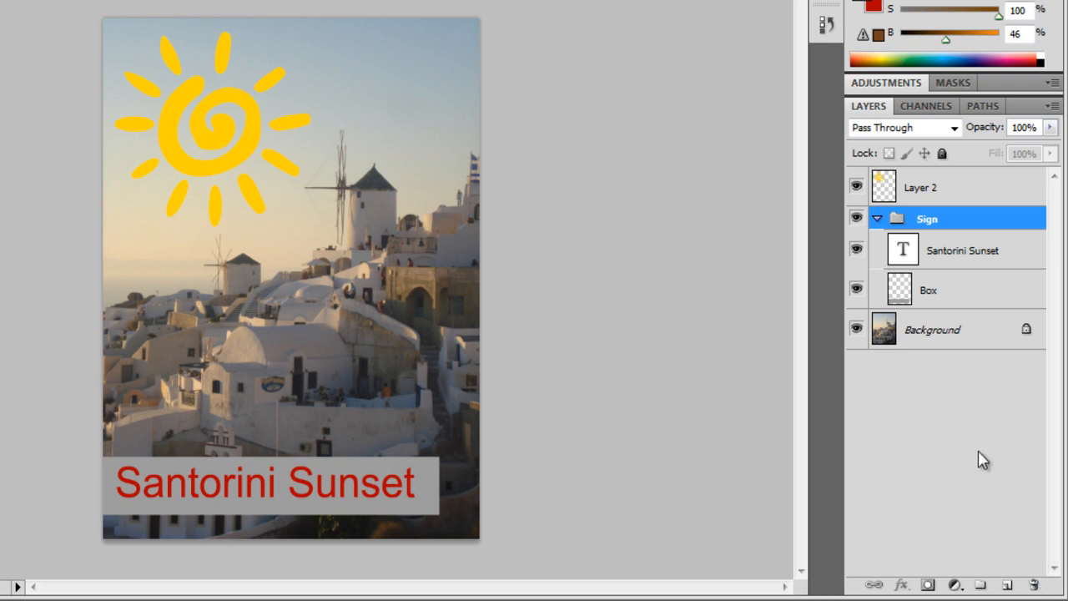
left_click(912, 257)
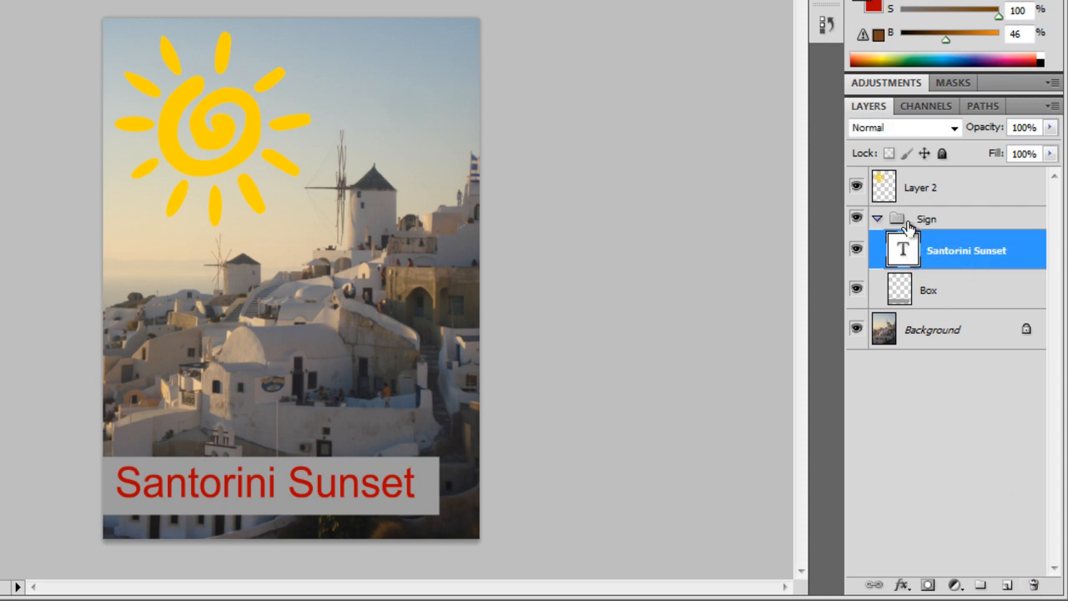
left_click(903, 219)
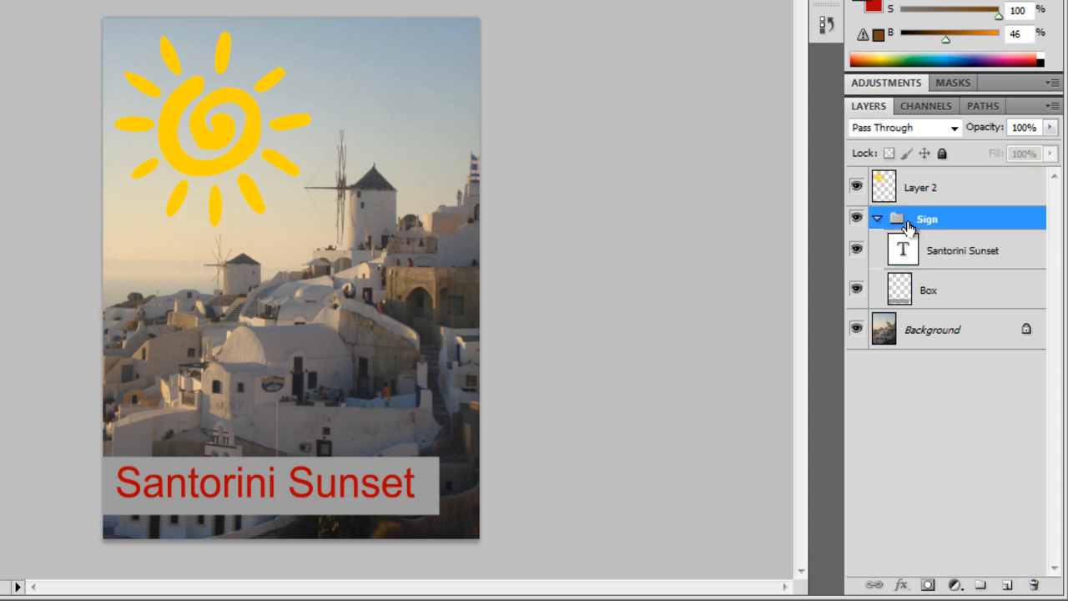
left_click(1035, 586)
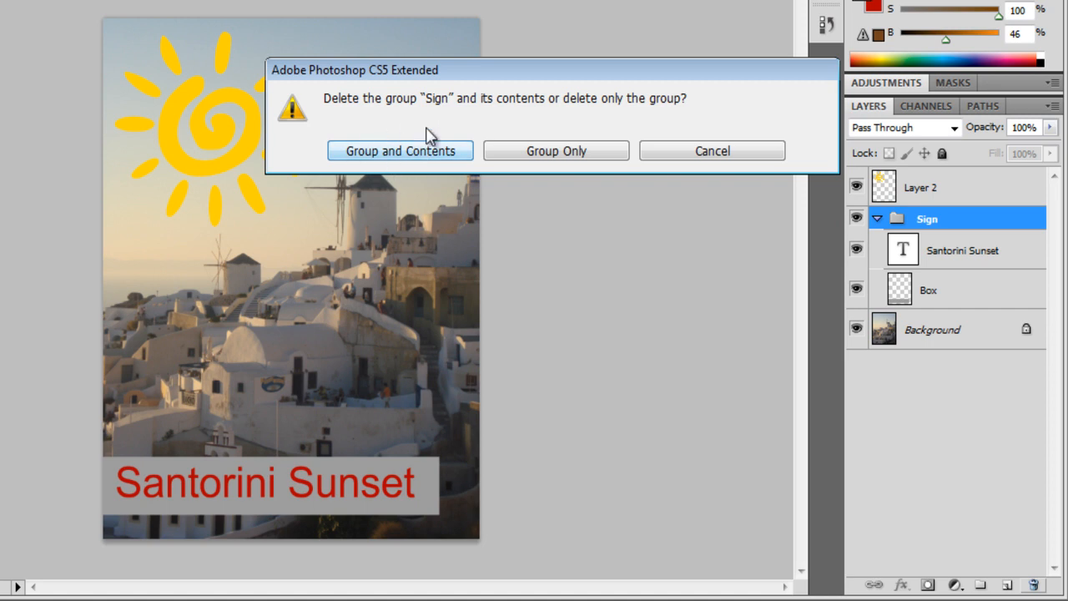
left_click(553, 160)
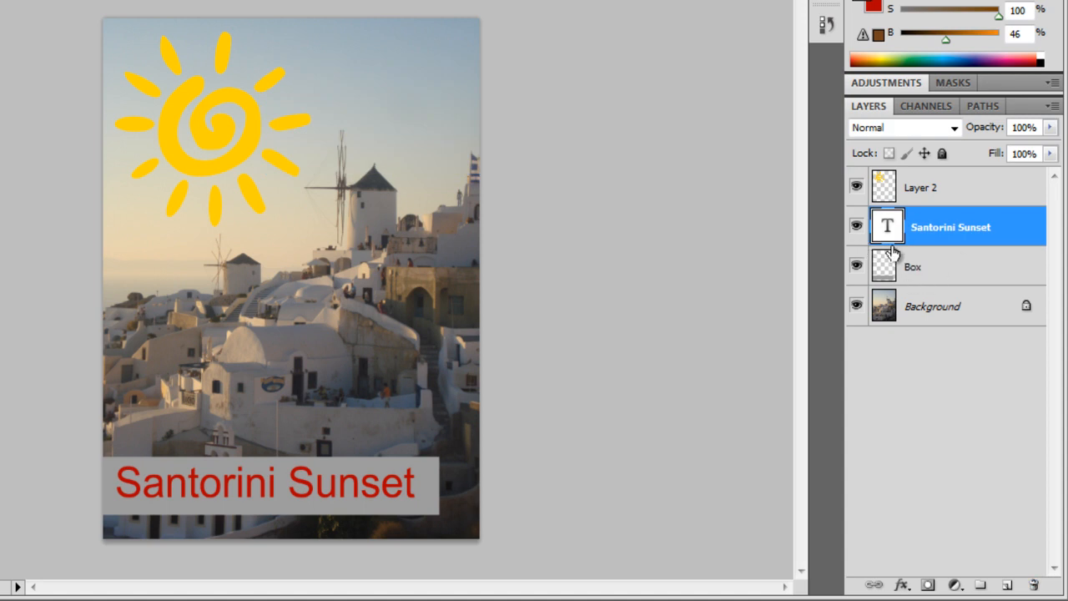
left_click(930, 451)
- Select all four layers, reduce the selection to Santorini Sunset and Box by removing Background and Layer 2, and link the two
left_click(911, 242)
left_click(922, 278, "shift")
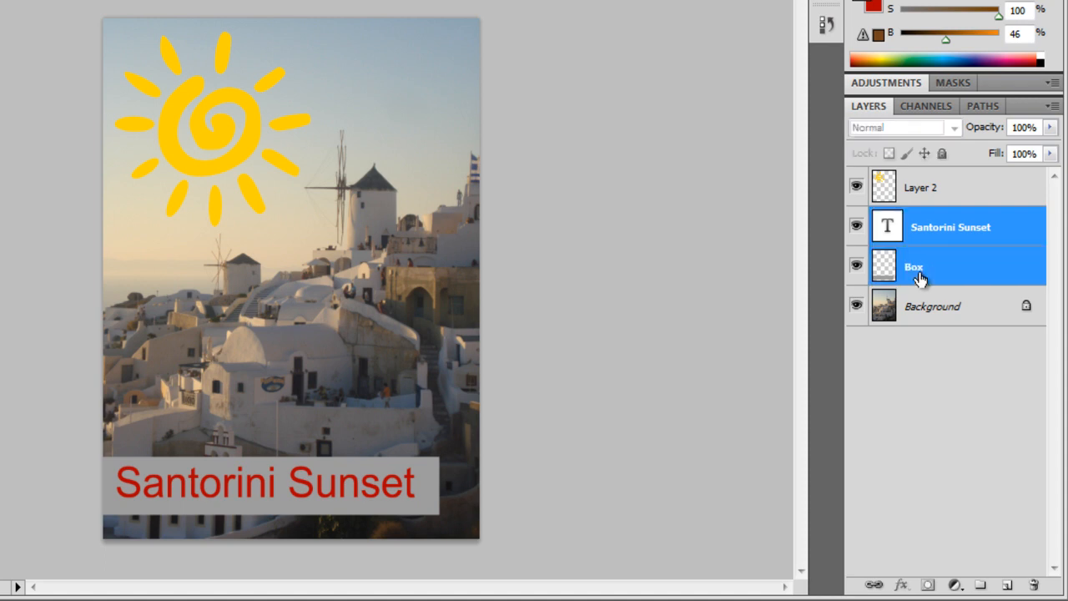
left_click(925, 317, "shift")
left_click(922, 188, "shift")
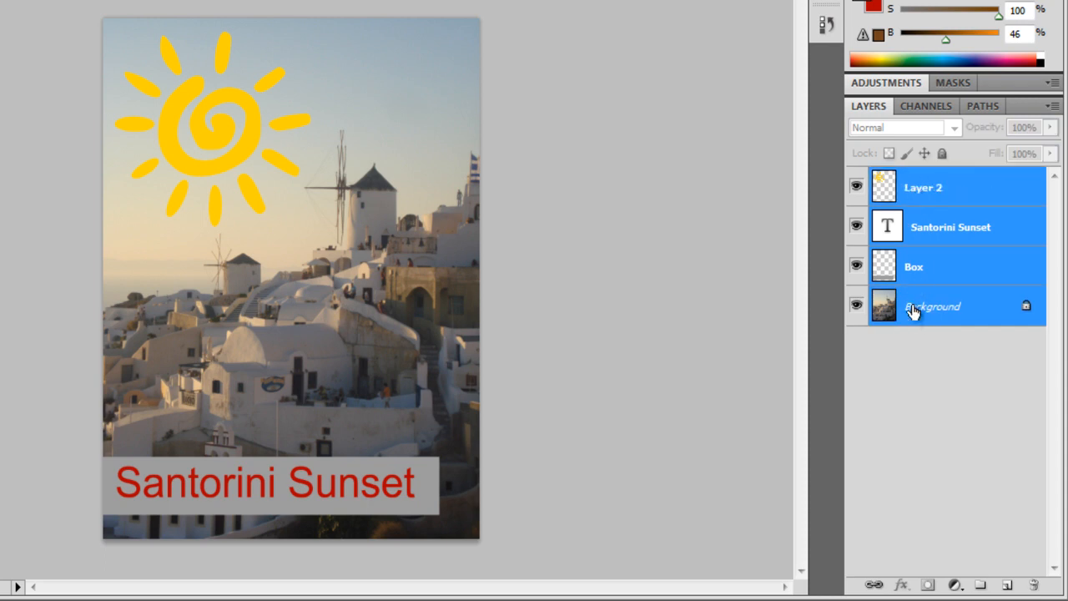
left_click(916, 311, "ctrl")
left_click(909, 187, "ctrl")
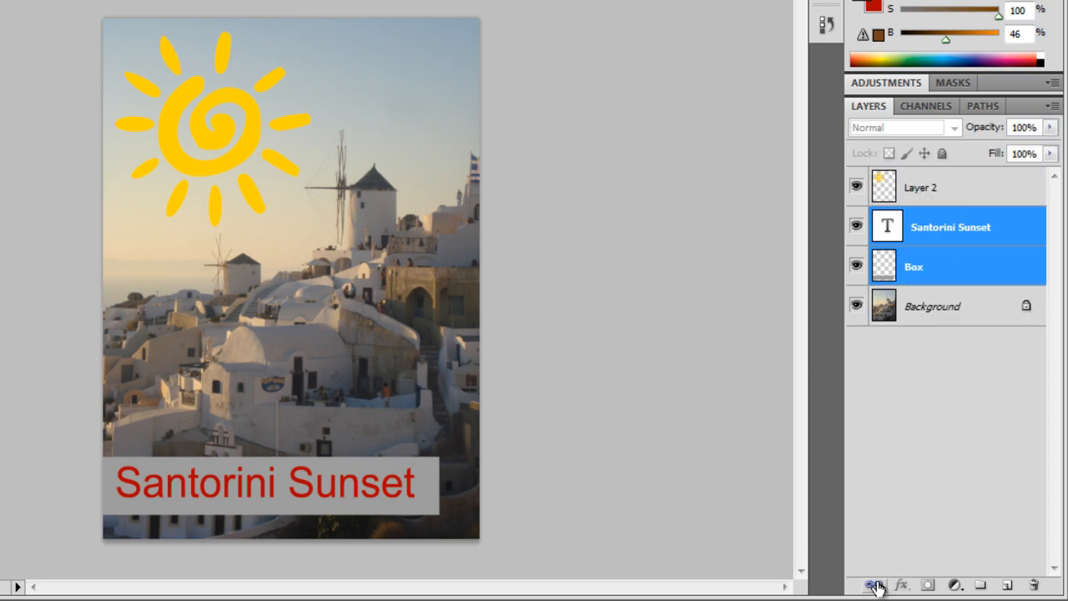
left_click(873, 587)
- Move the linked title text and grey box slightly upward on the poster, and unlink the Box layer from Santorini Sunset
left_click_drag(256, 499, 204, 491)
left_click(933, 269)
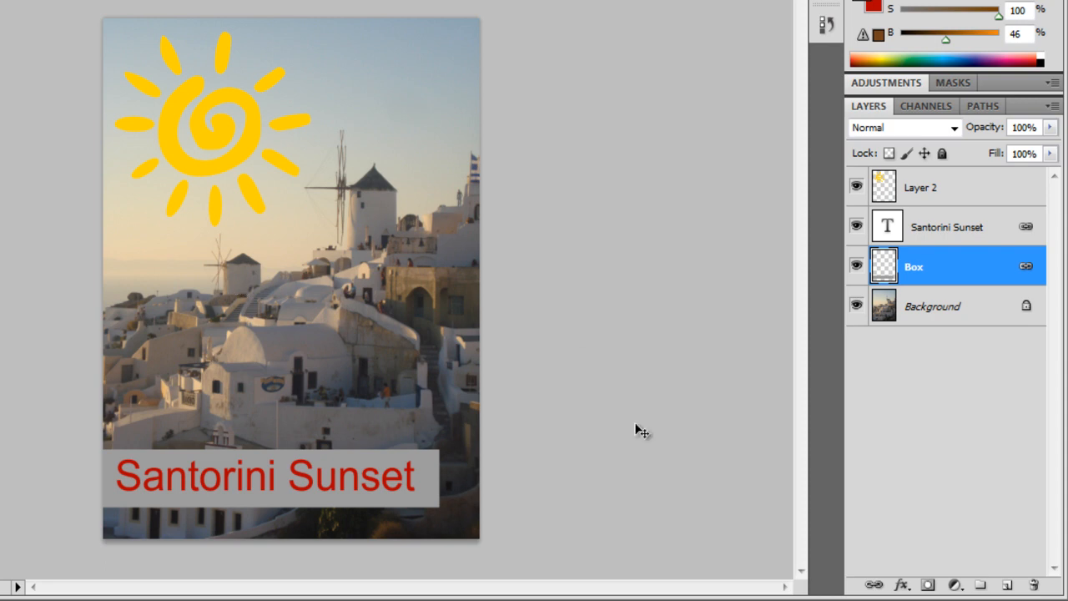
left_click(874, 586)
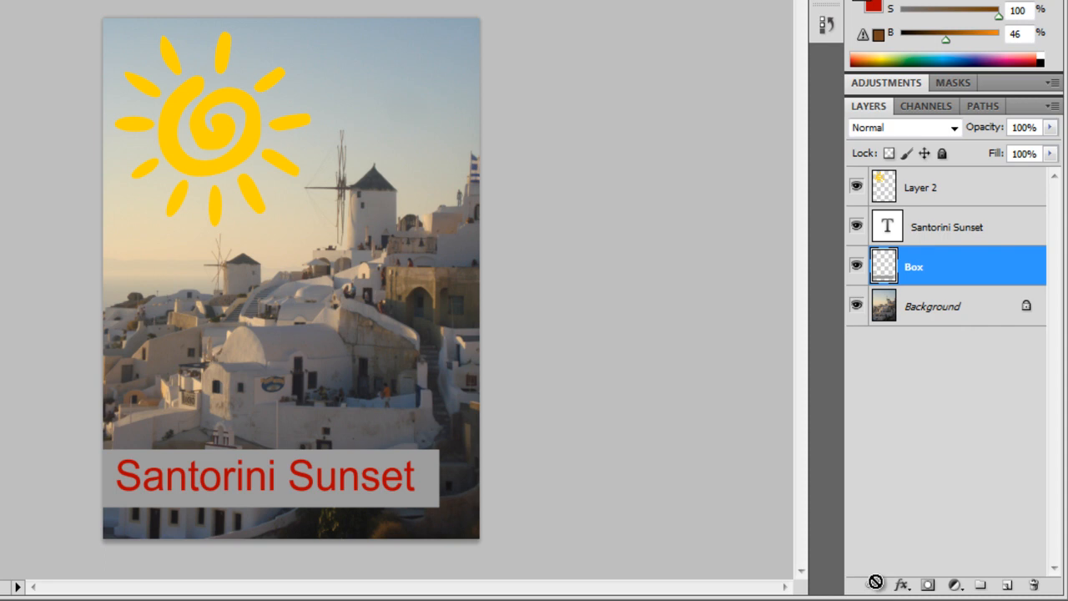